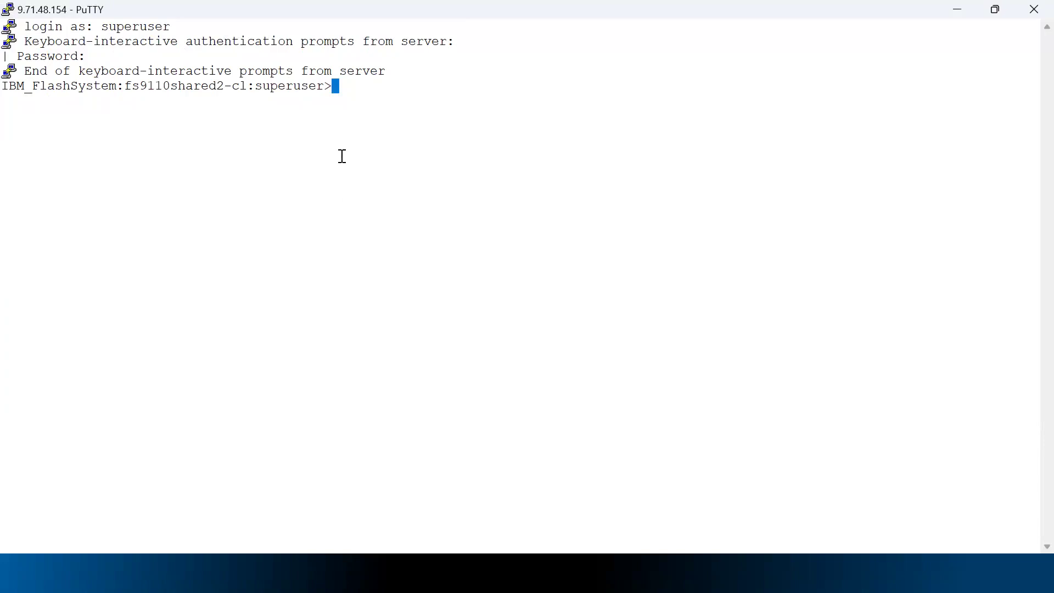
# Run lscloudcallhome to show cloud call home enabled, connection active, with no tenant id set.
pyautogui.write('lscloudcallhome')
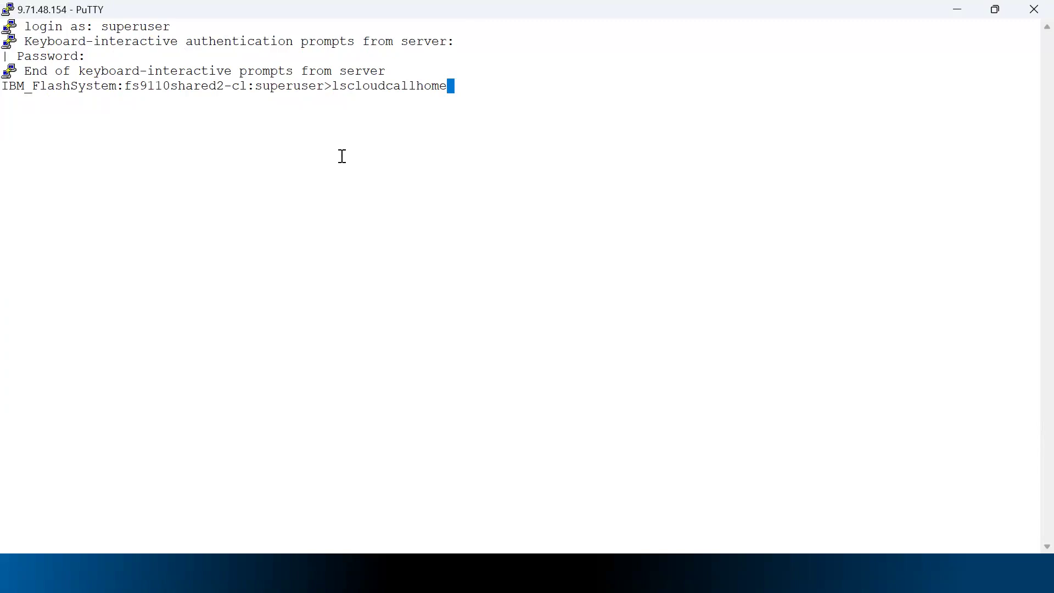
pyautogui.press('Return')
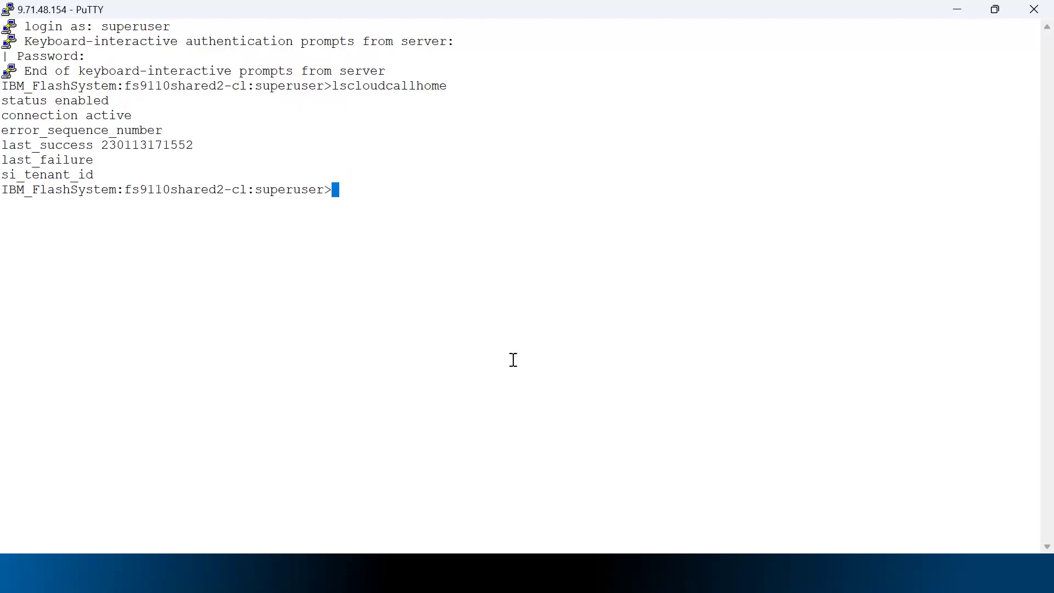
# Bring up the Block Storage Systems list in Firefox, showing three Normal systems.
pyautogui.click(513, 564)
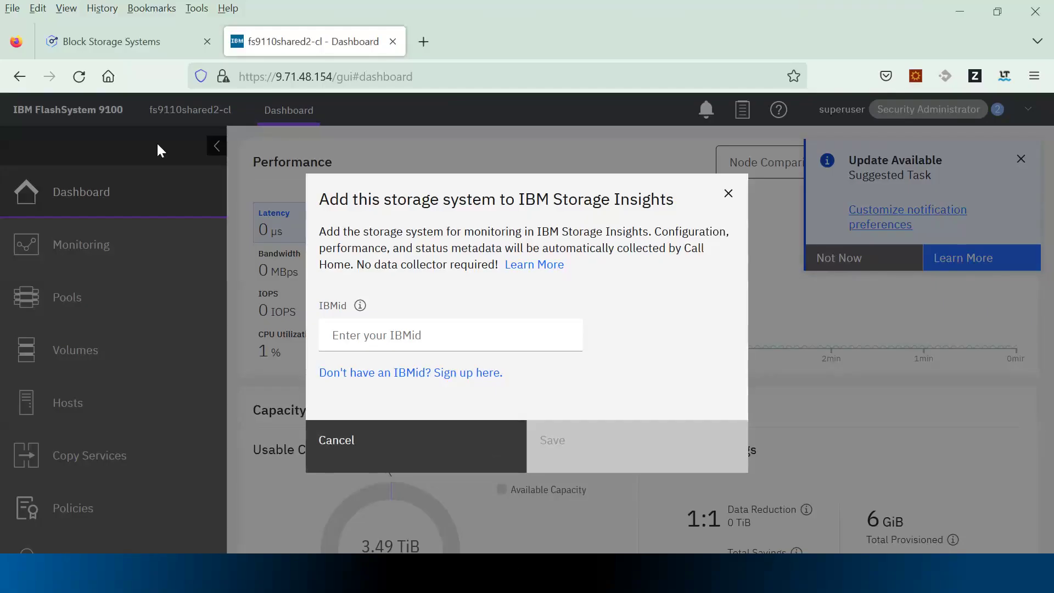
pyautogui.click(124, 44)
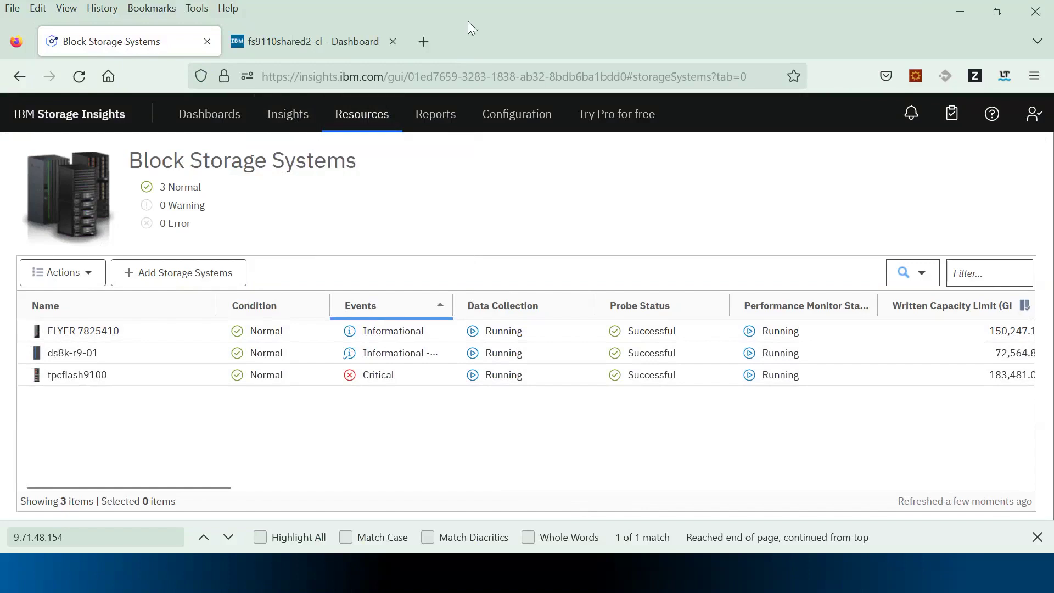
# Assign the Storage Insights tenant id with chcloudcallhome -sitenantid in PuTTY.
pyautogui.hotkey('alt', 'Tab')
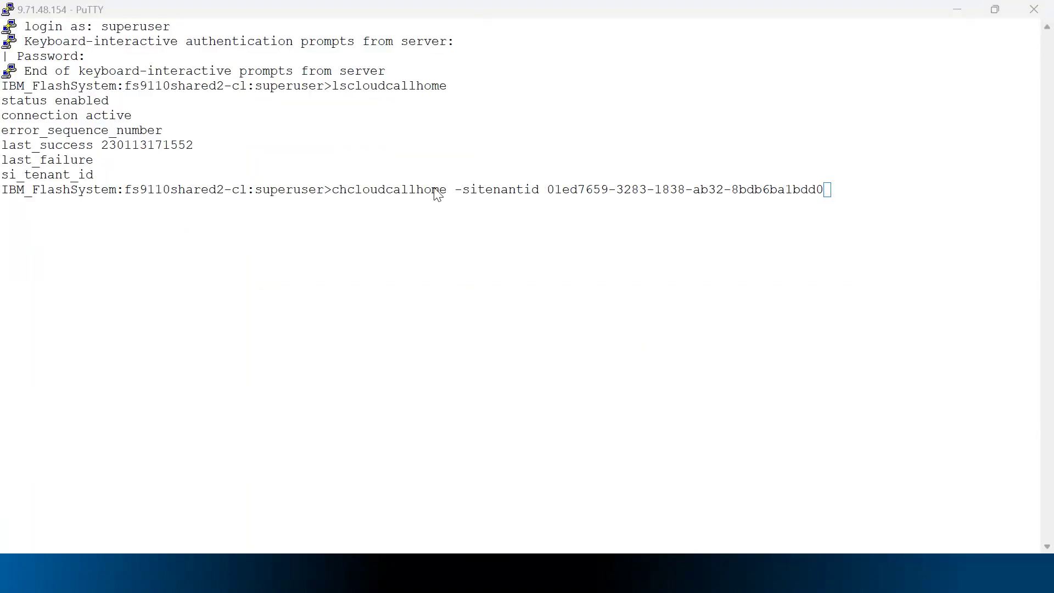
pyautogui.click(340, 199)
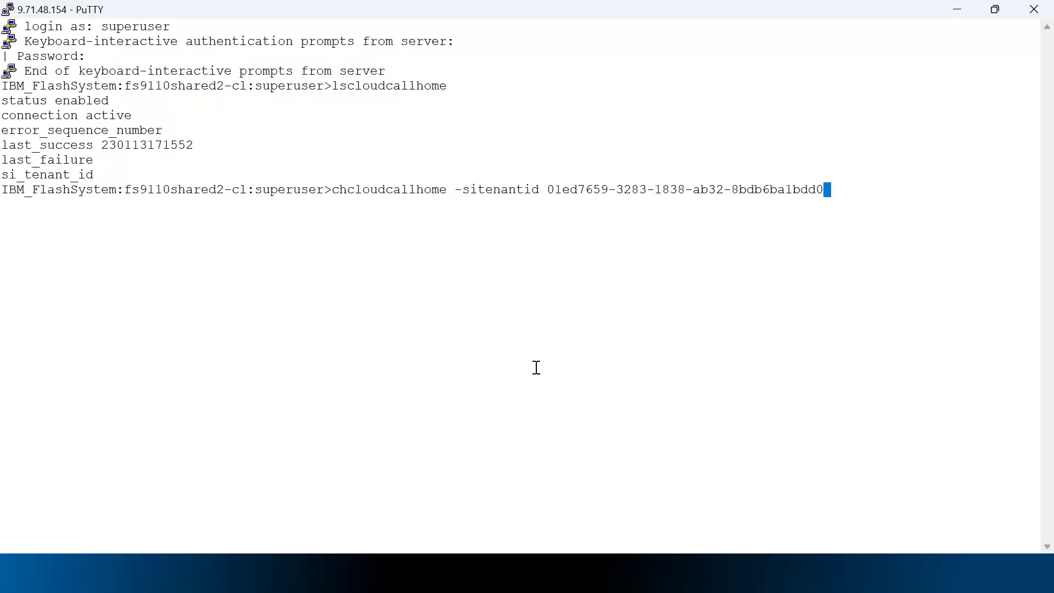
pyautogui.click(512, 568)
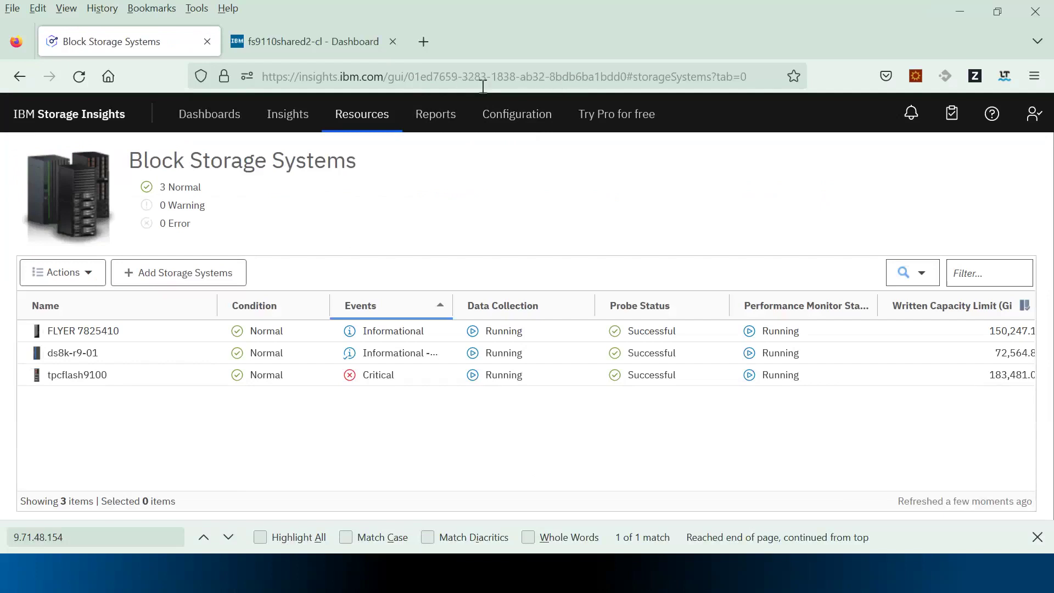
pyautogui.click(702, 586)
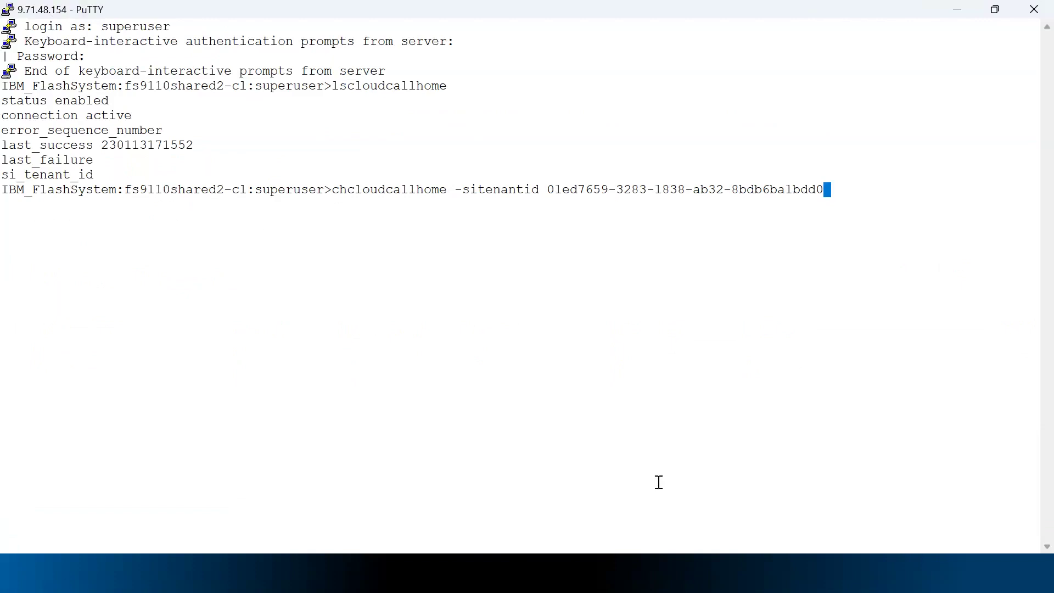
pyautogui.press('Return')
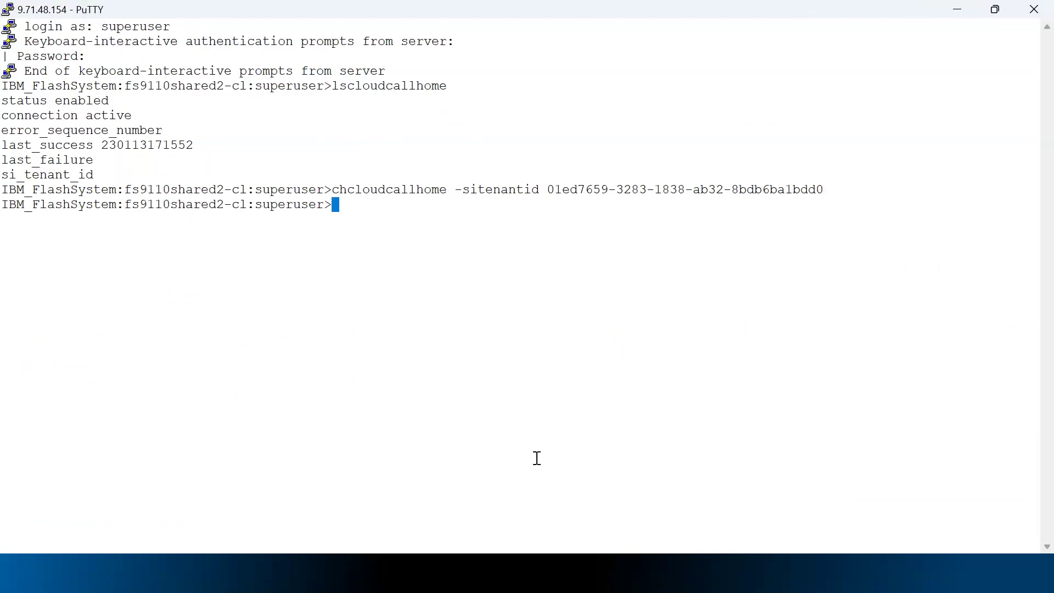
# Rerun lscloudcallhome to confirm the tenant id is now listed.
pyautogui.press('Up')
pyautogui.press('Up')
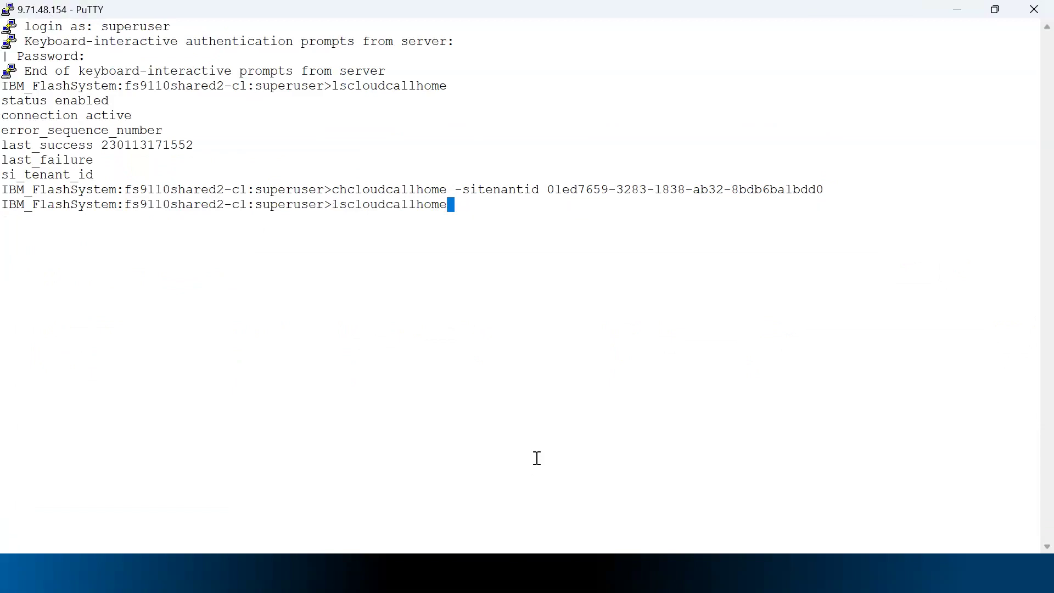
pyautogui.press('Return')
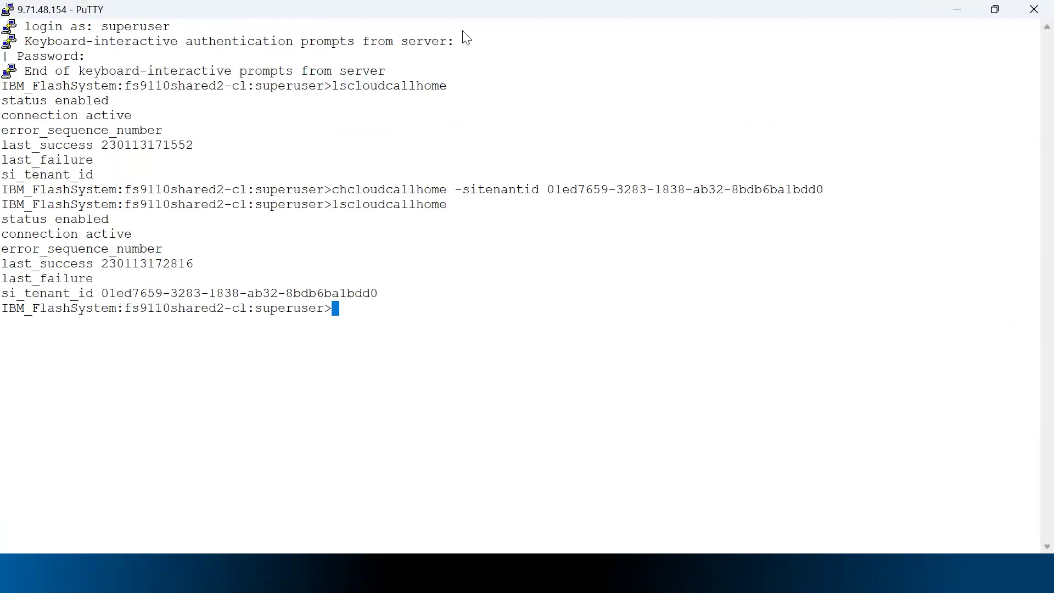
pyautogui.hotkey('alt', 'Tab')
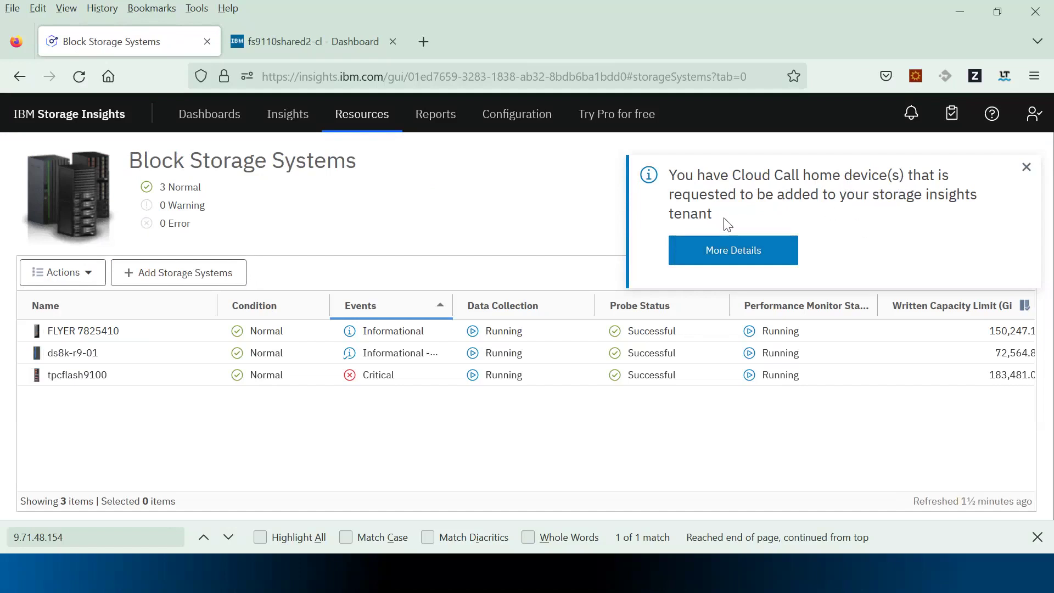
# Approve the pending fs9110shared2-cl cloud call home request and dismiss the resulting notifications.
pyautogui.click(719, 251)
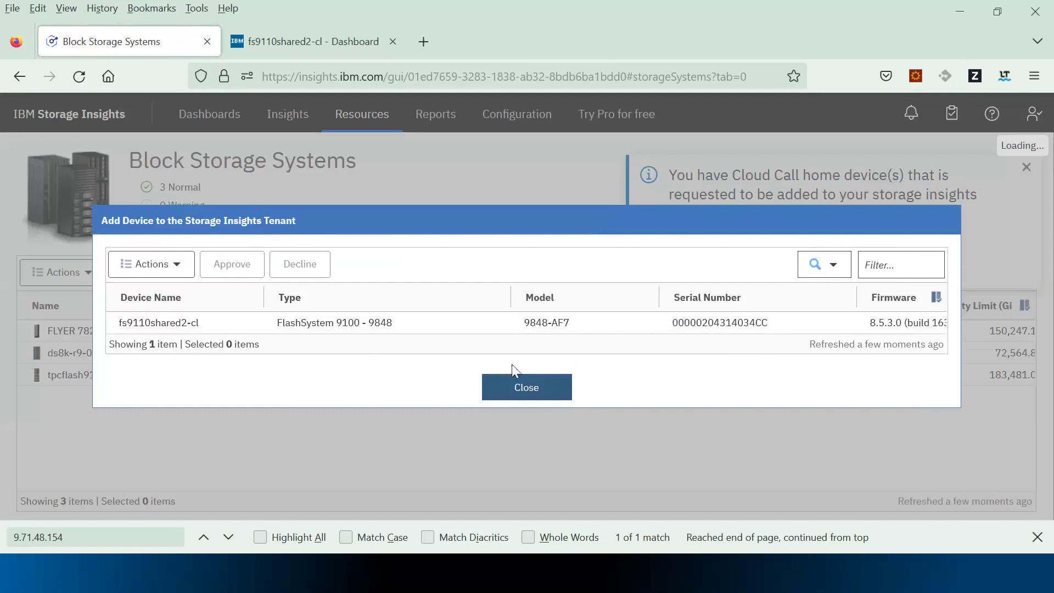
pyautogui.click(340, 322)
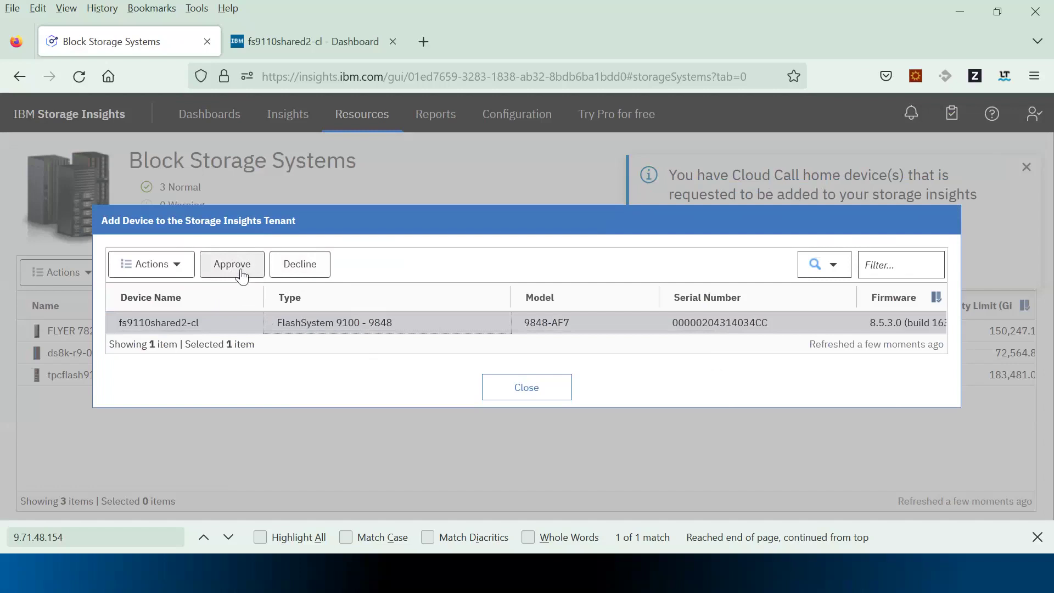
pyautogui.click(242, 272)
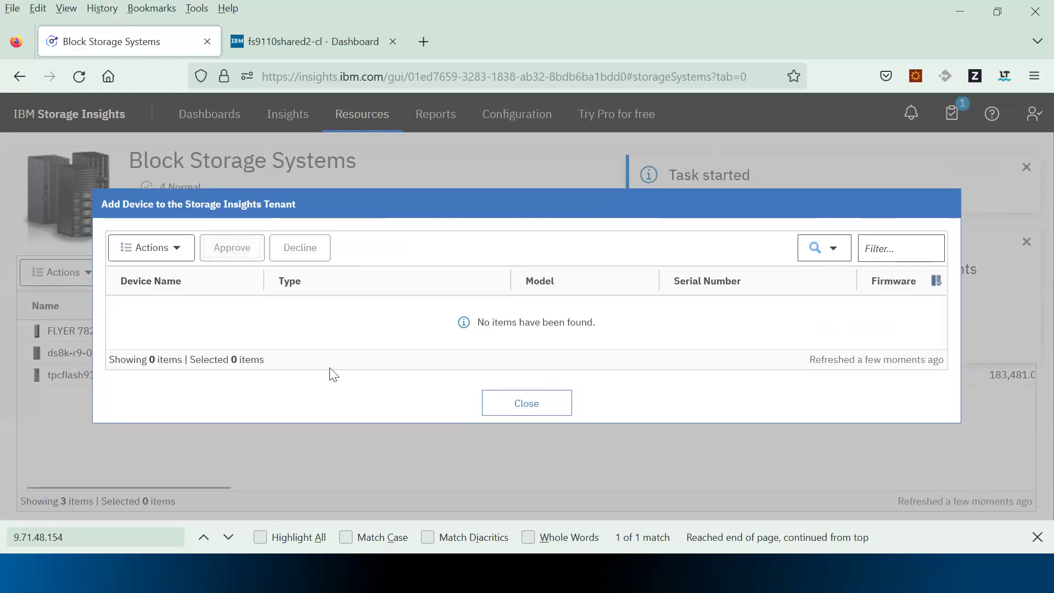
pyautogui.click(498, 412)
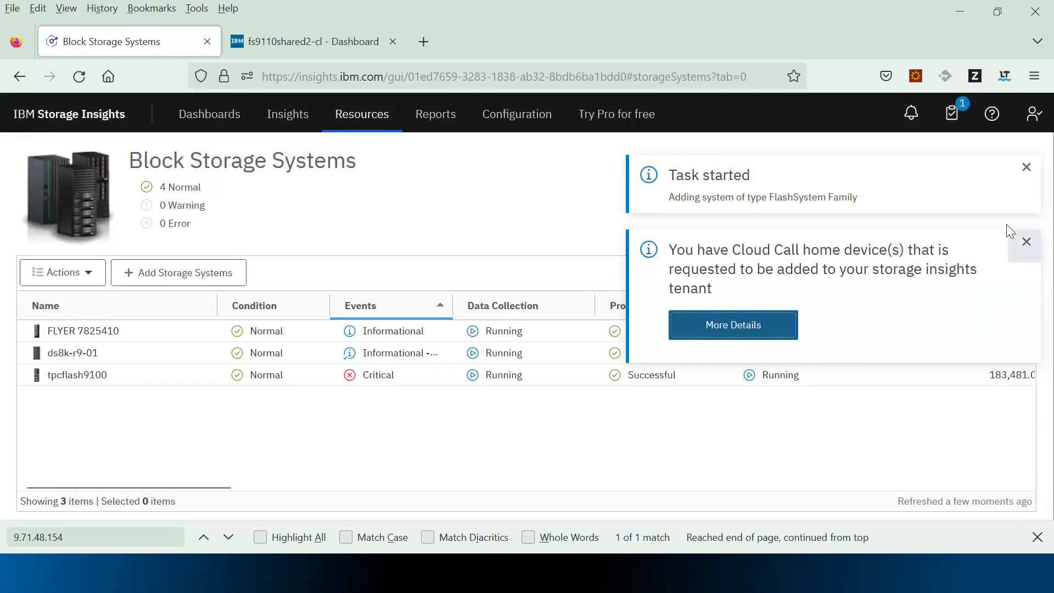
pyautogui.click(1030, 174)
pyautogui.click(1027, 170)
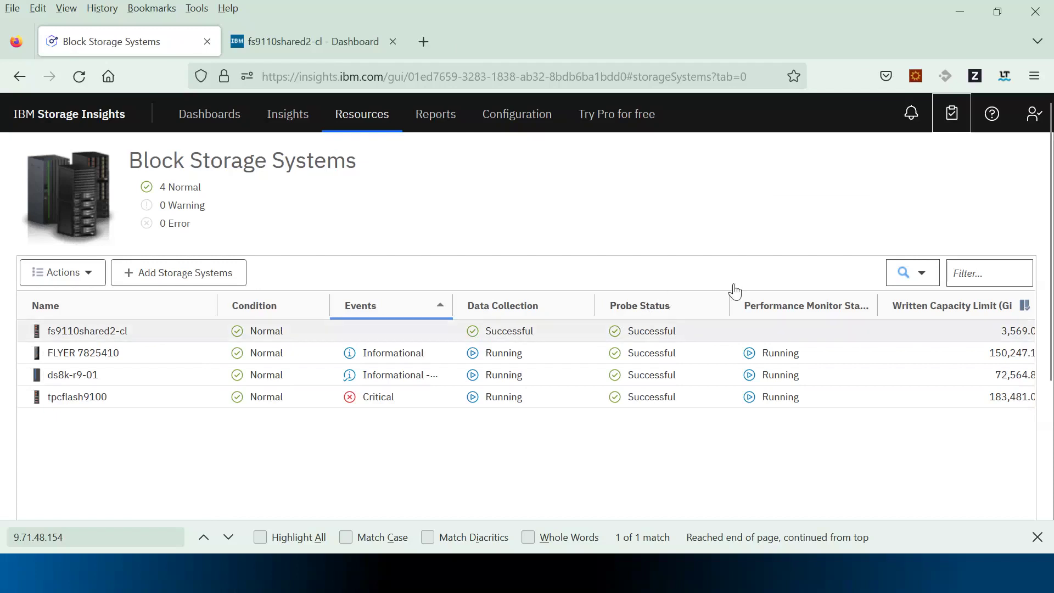
# Check the running tasks list, then scroll down to the block storage systems table.
pyautogui.click(952, 115)
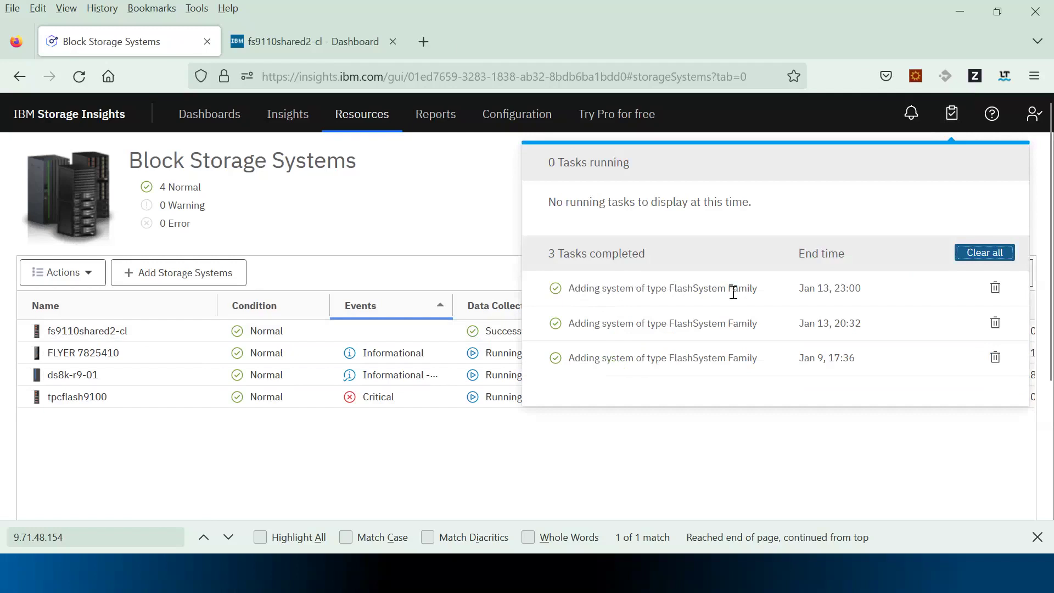
pyautogui.click(442, 217)
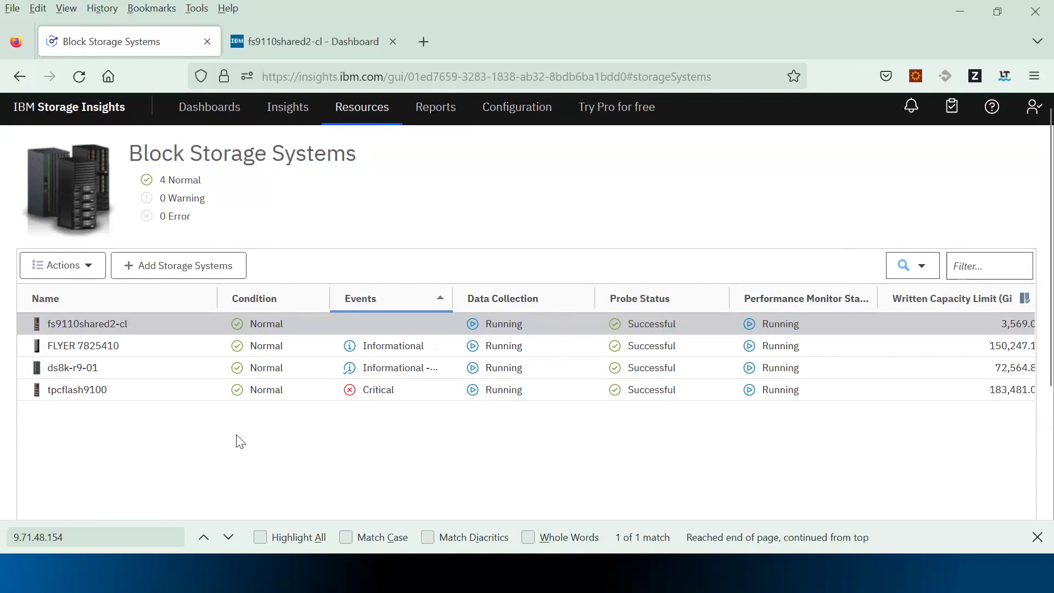
pyautogui.scroll(-2, 604, 495)
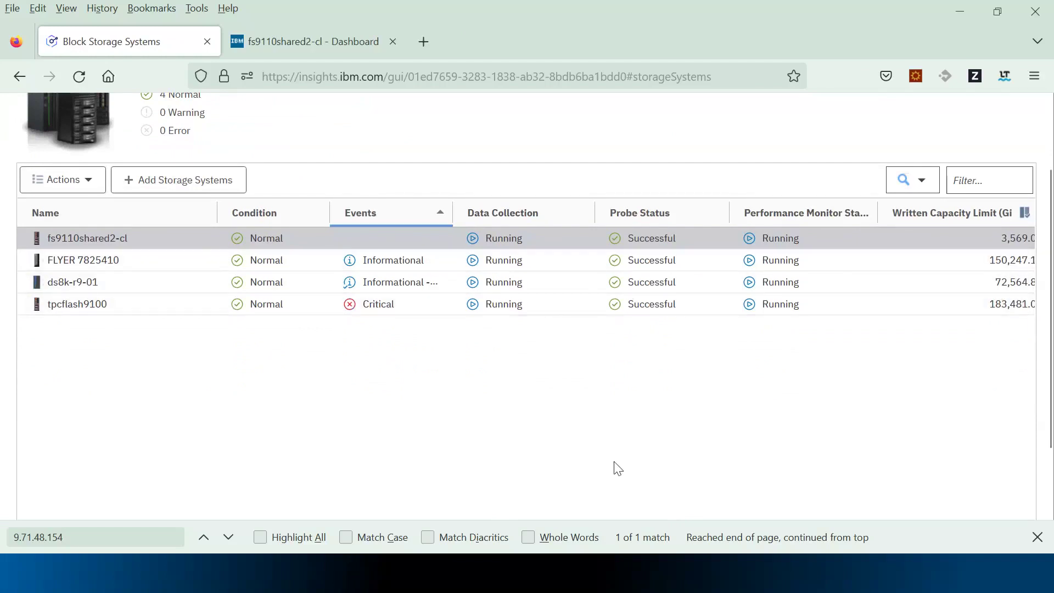
pyautogui.scroll(-1, 616, 467)
pyautogui.scroll(-1, 618, 468)
# Scroll across the table columns to see fs9110shared2-cl's Running monitoring and 3,569 GiB limit.
pyautogui.moveTo(226, 487); pyautogui.dragTo(520, 505)
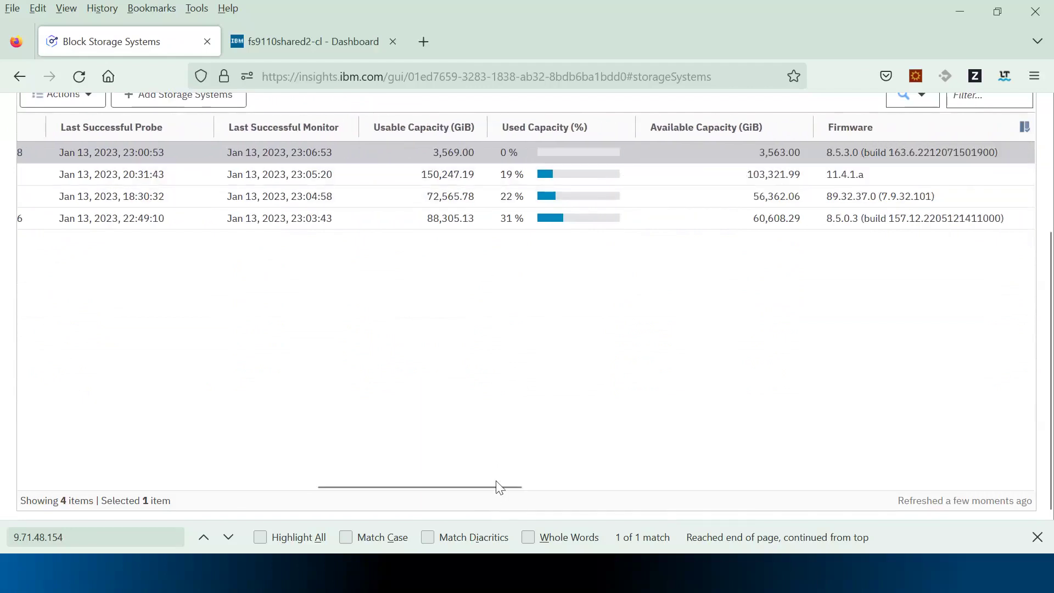
pyautogui.moveTo(495, 485); pyautogui.dragTo(207, 461)
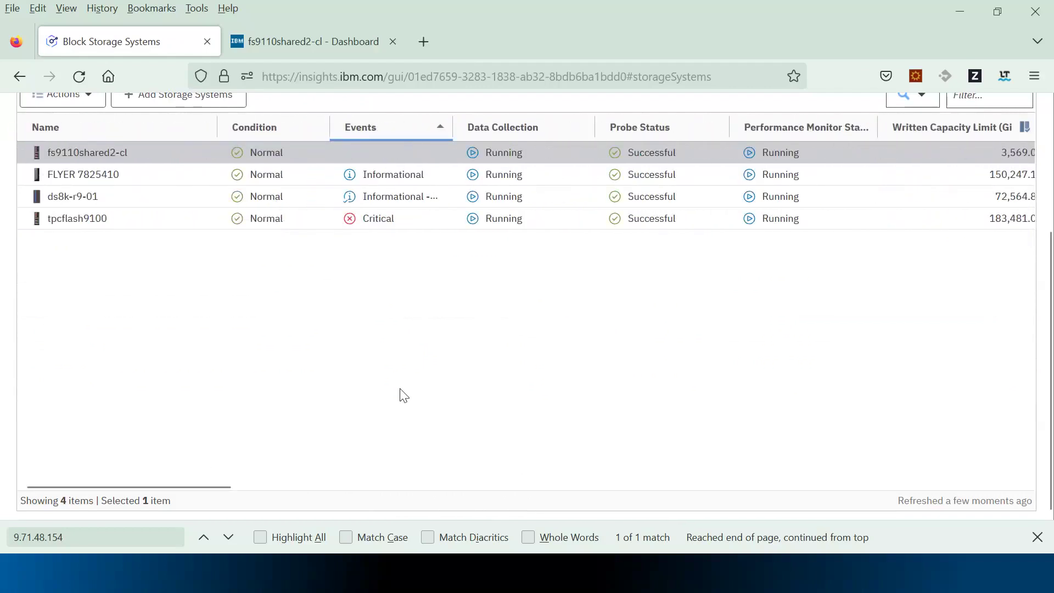
pyautogui.scroll(2, 404, 395)
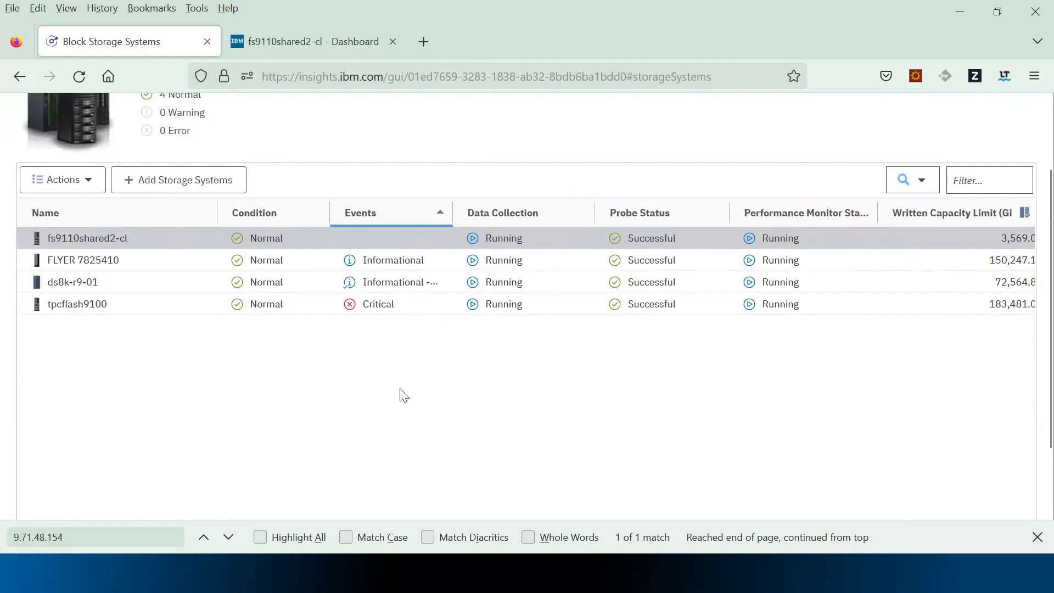
pyautogui.scroll(2, 404, 396)
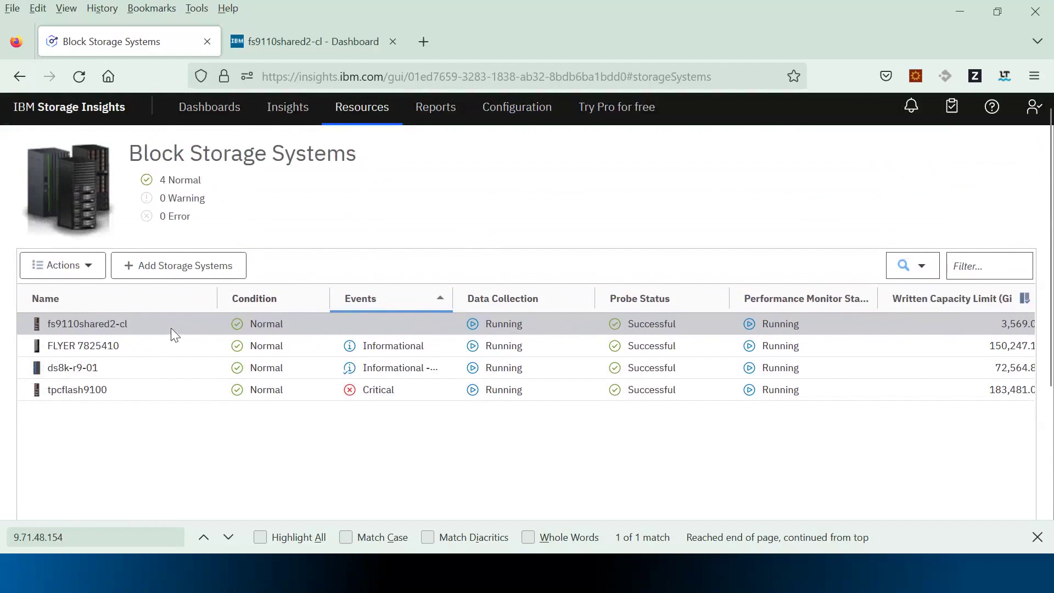
# Open the fs9110shared2-cl overview: FlashSystem 9100 - 9848, code 8.5.3.0, Normal health.
pyautogui.click(123, 324)
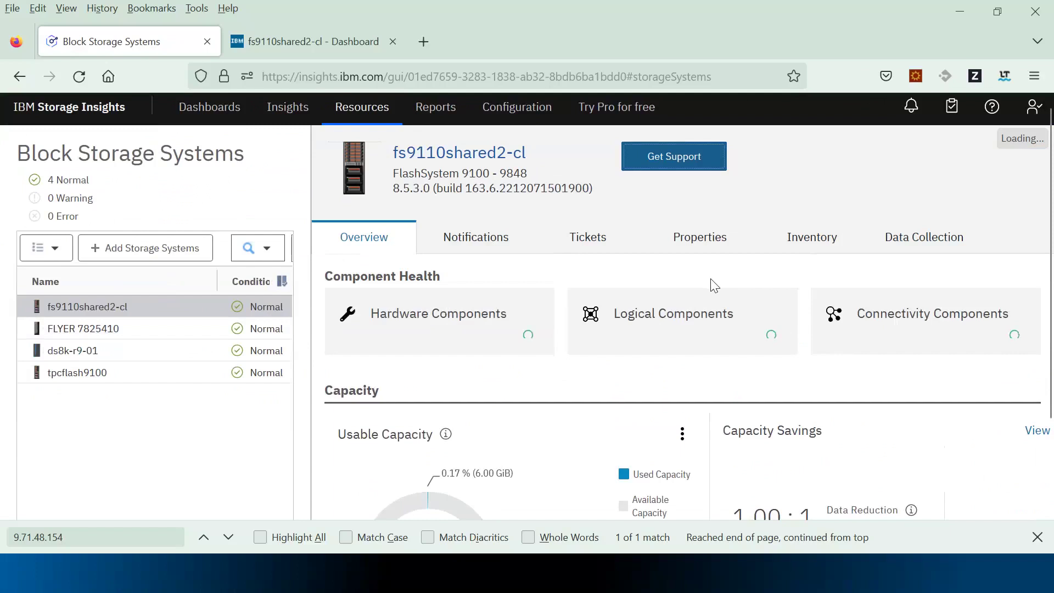
pyautogui.scroll(-3, 710, 285)
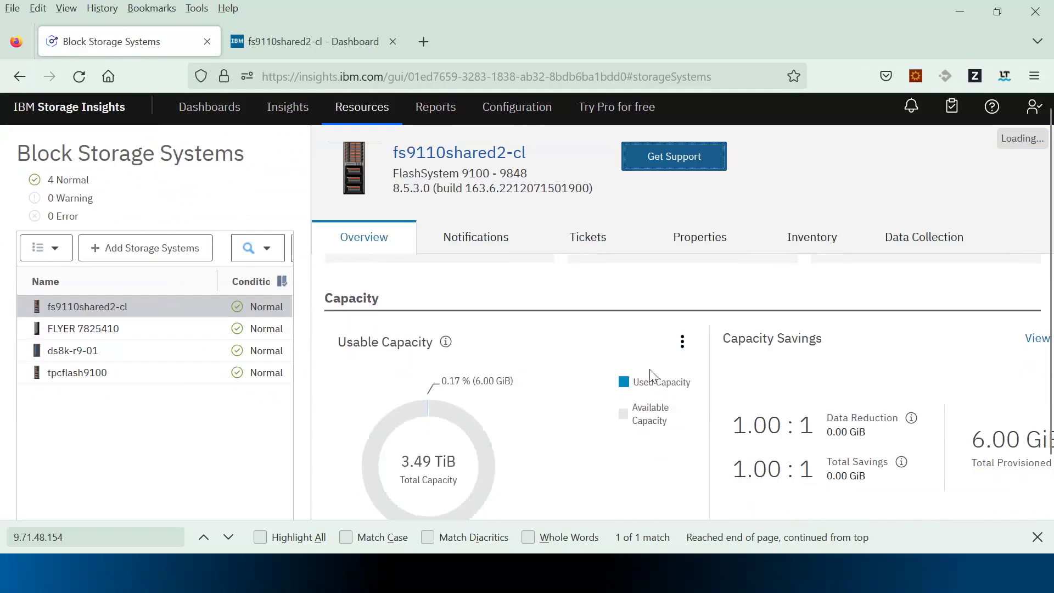
pyautogui.scroll(3, 650, 369)
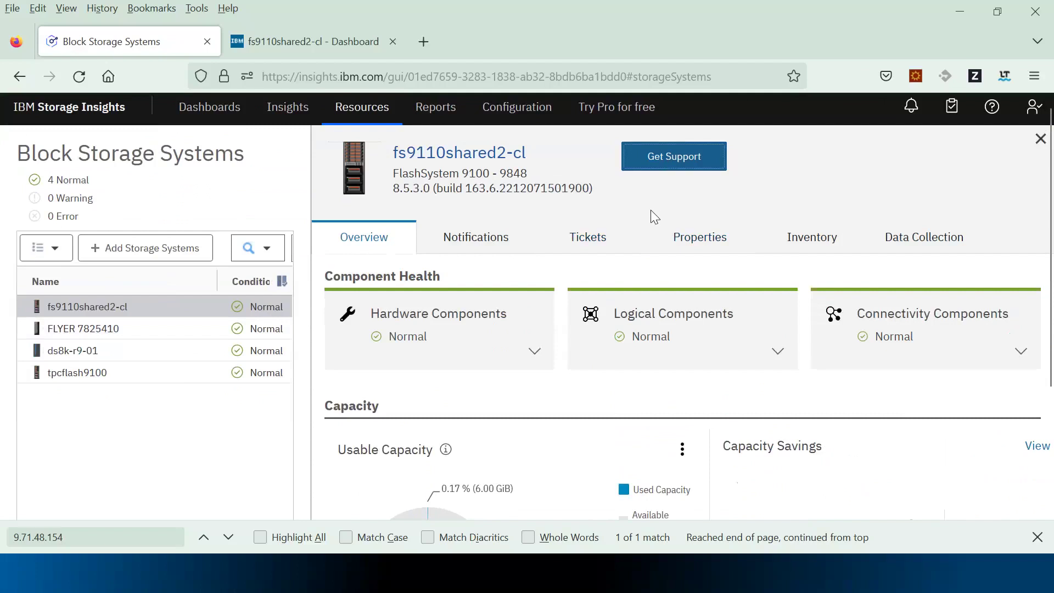
# Look at the Get Support dialog for fs9110shared2-cl and close it without creating a request.
pyautogui.click(660, 163)
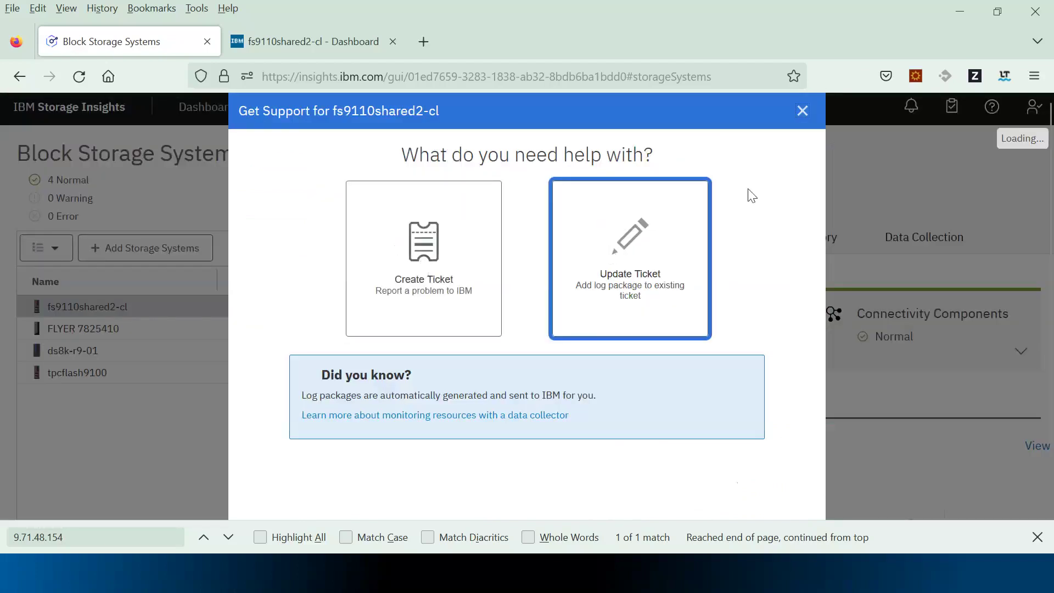
pyautogui.click(802, 111)
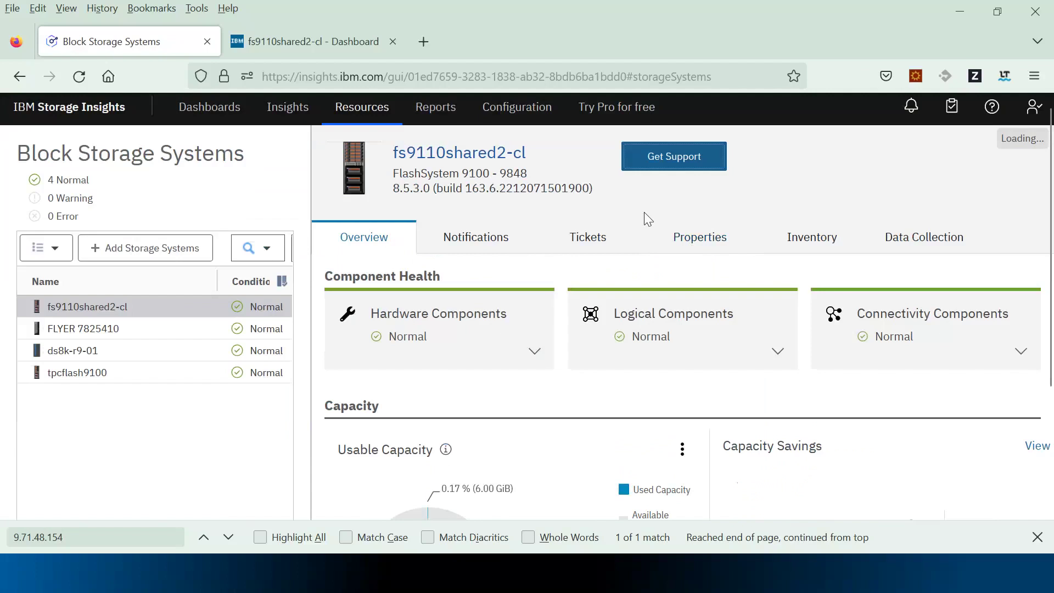
pyautogui.scroll(1, 922, 205)
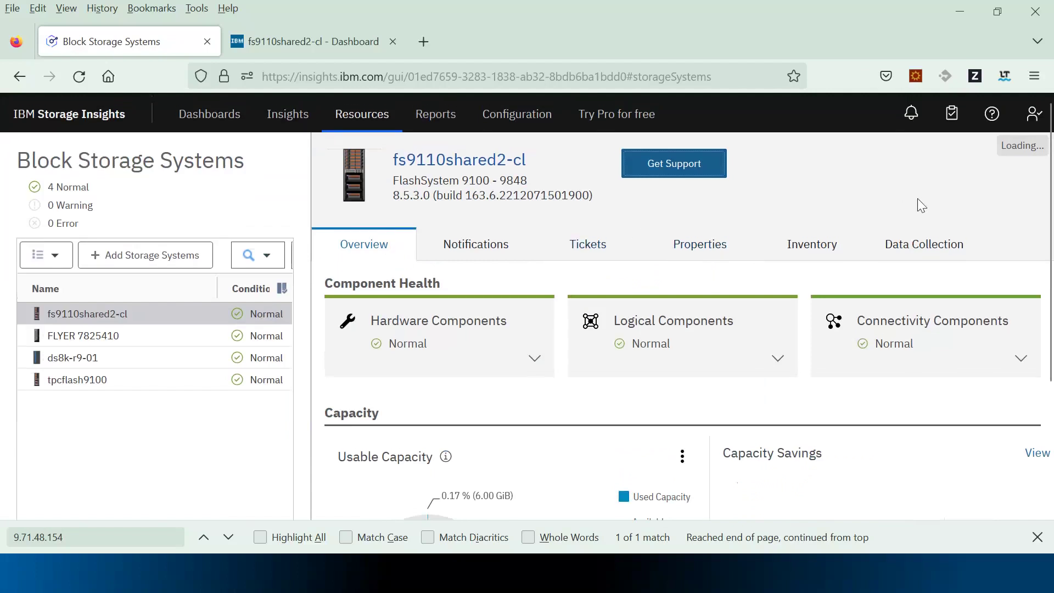
pyautogui.click(293, 126)
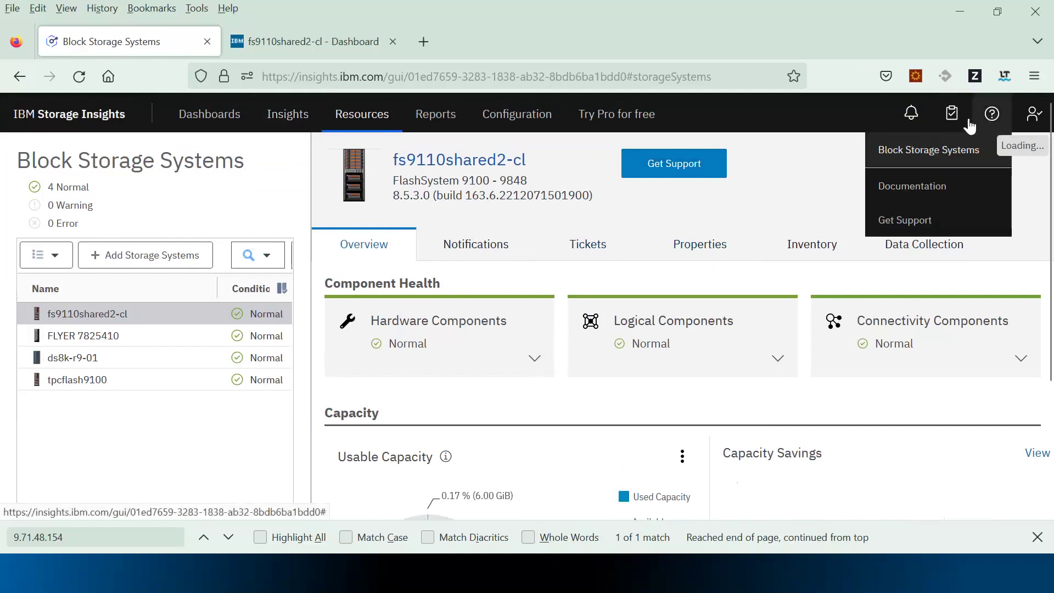
# Go to Insights > Advisor and filter the list to the 2 acknowledged recommendations only.
pyautogui.moveTo(286, 117)
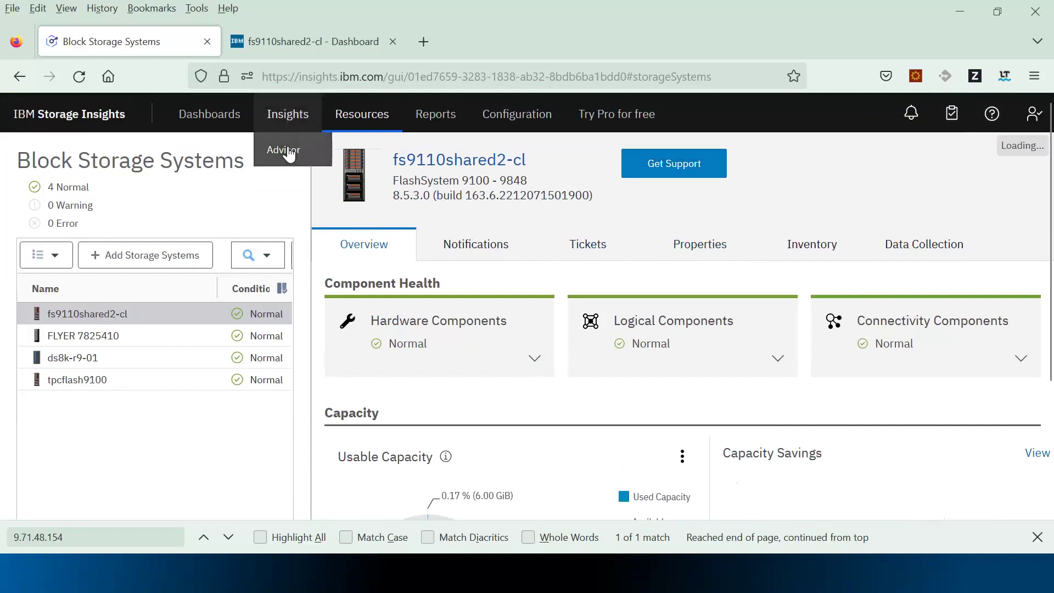
pyautogui.click(286, 146)
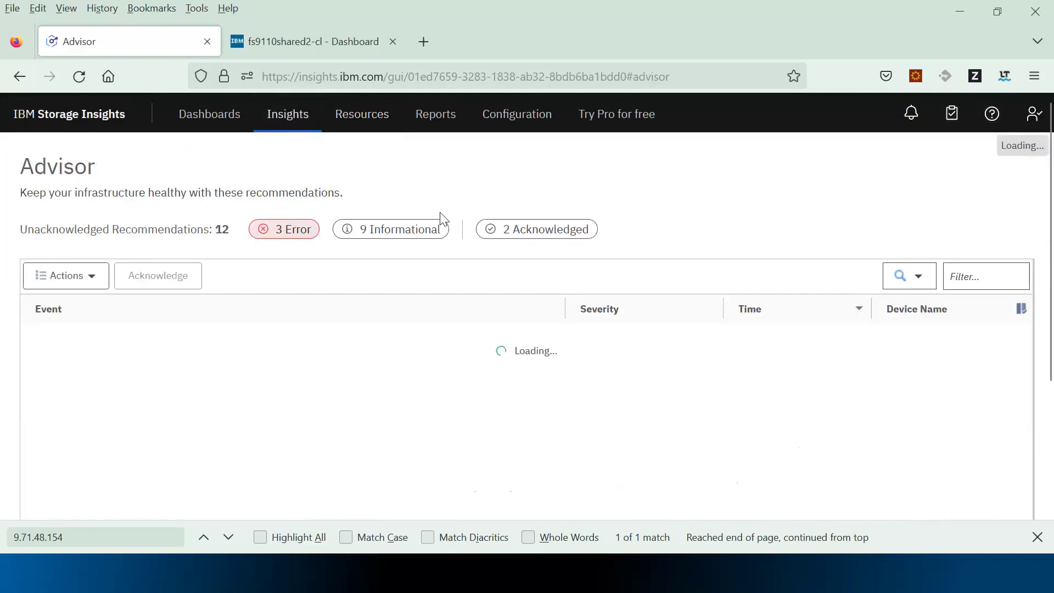
pyautogui.click(543, 235)
pyautogui.click(391, 229)
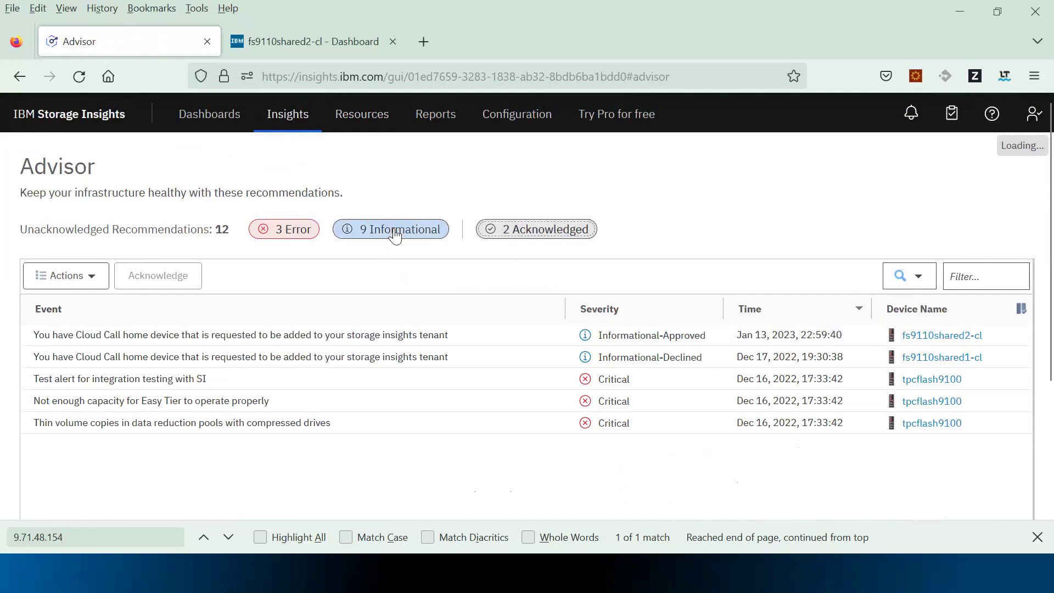
pyautogui.click(286, 234)
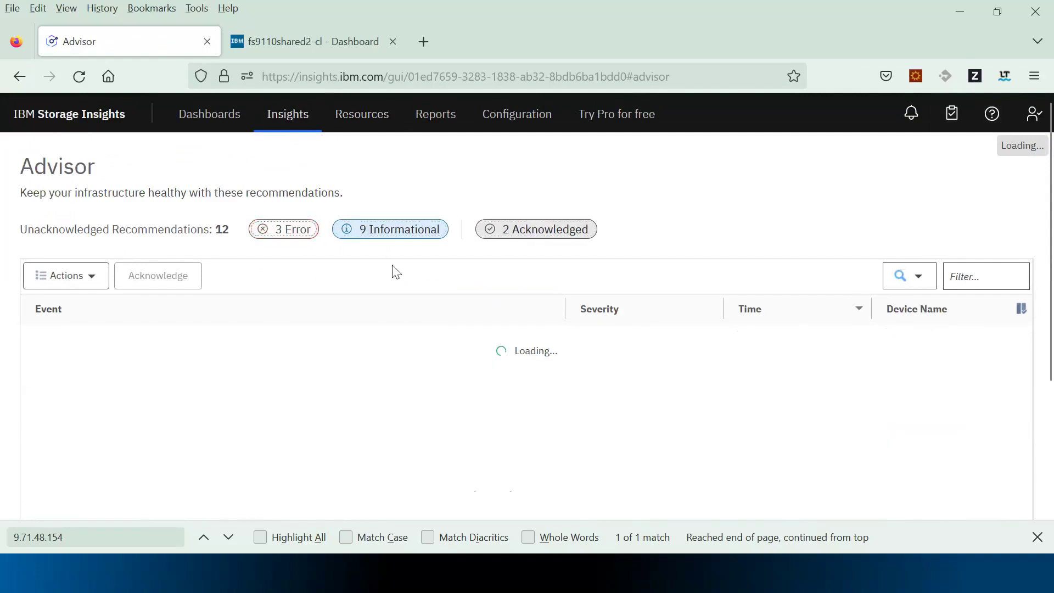
pyautogui.click(412, 238)
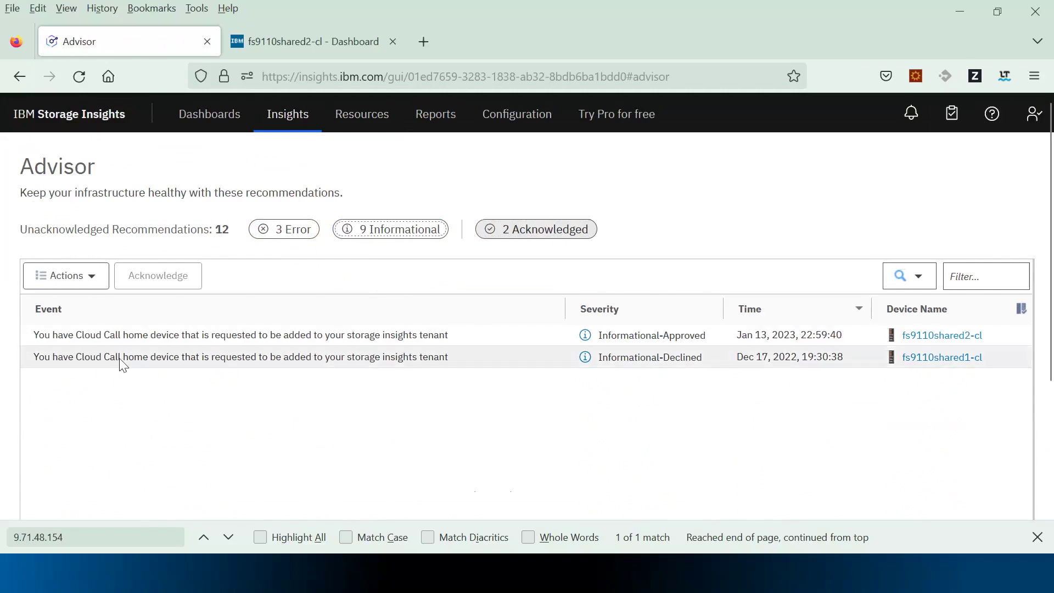
# Open the details panel of the declined cloud call home request for fs9110shared1-cl.
pyautogui.click(110, 360)
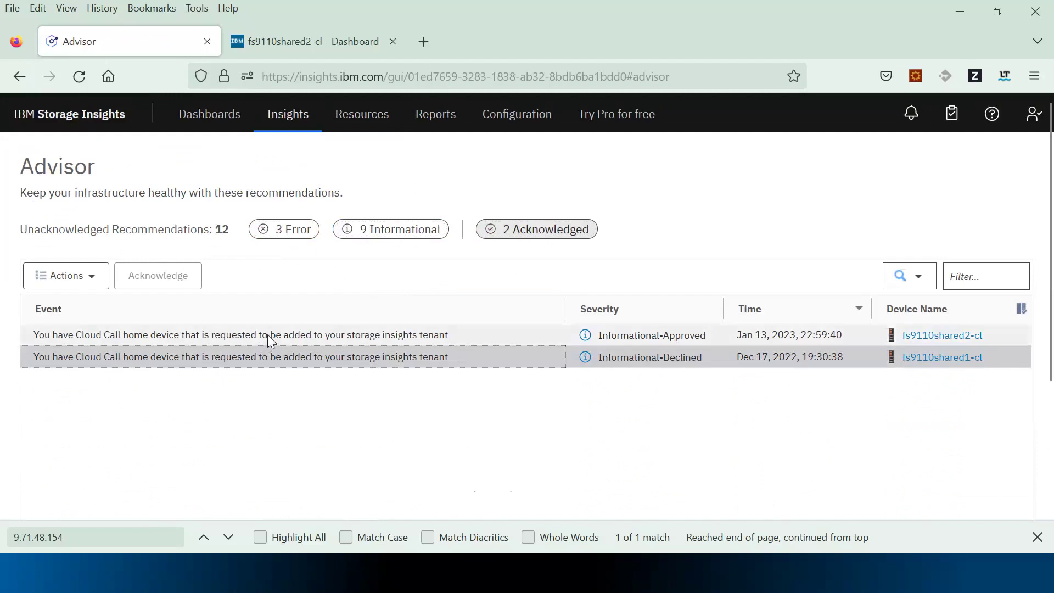
pyautogui.doubleClick(217, 361)
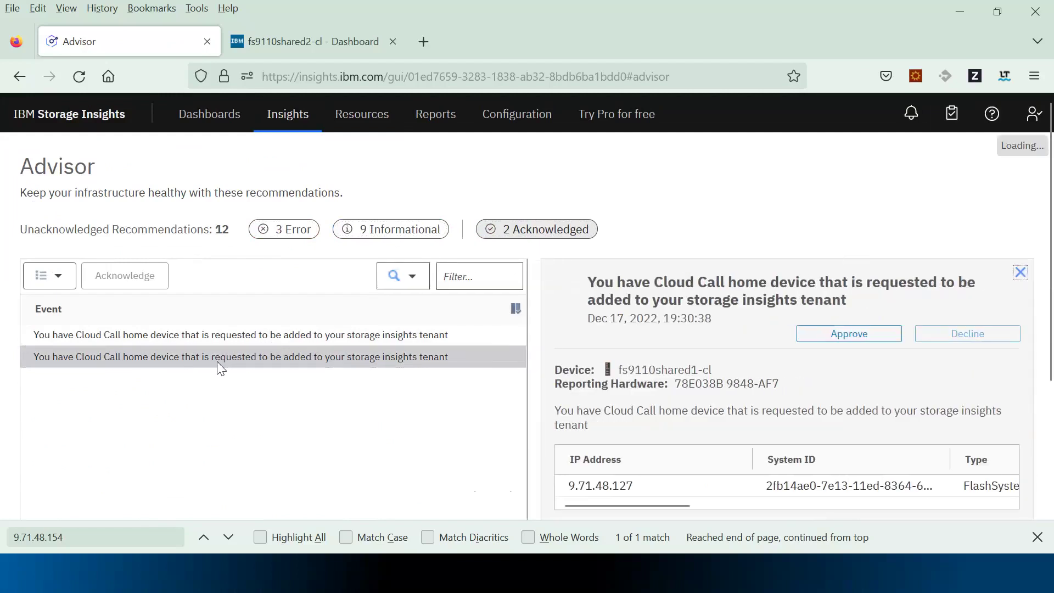
pyautogui.scroll(-2, 392, 330)
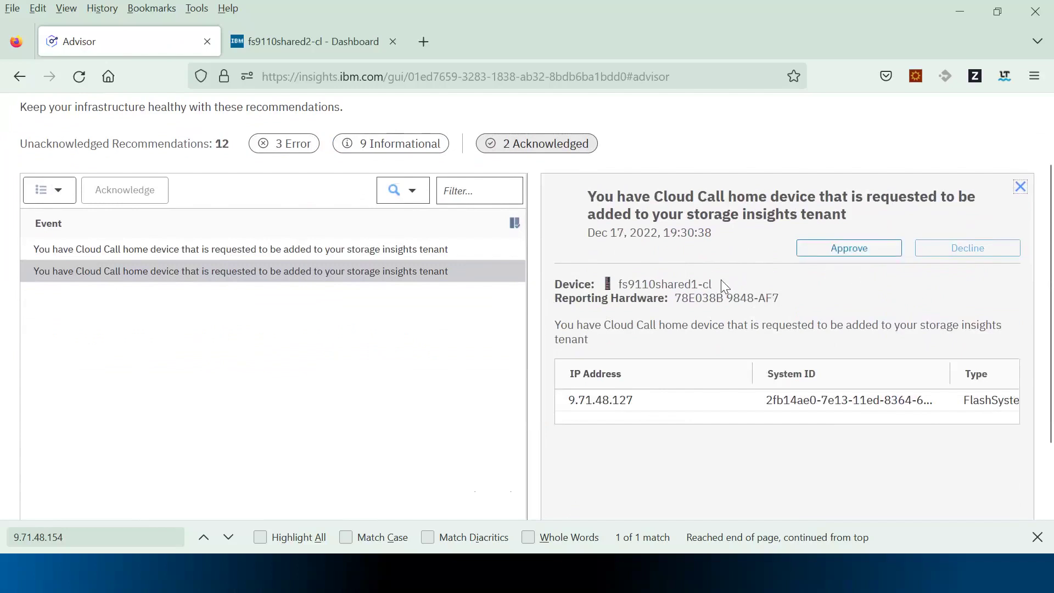
pyautogui.scroll(2, 686, 263)
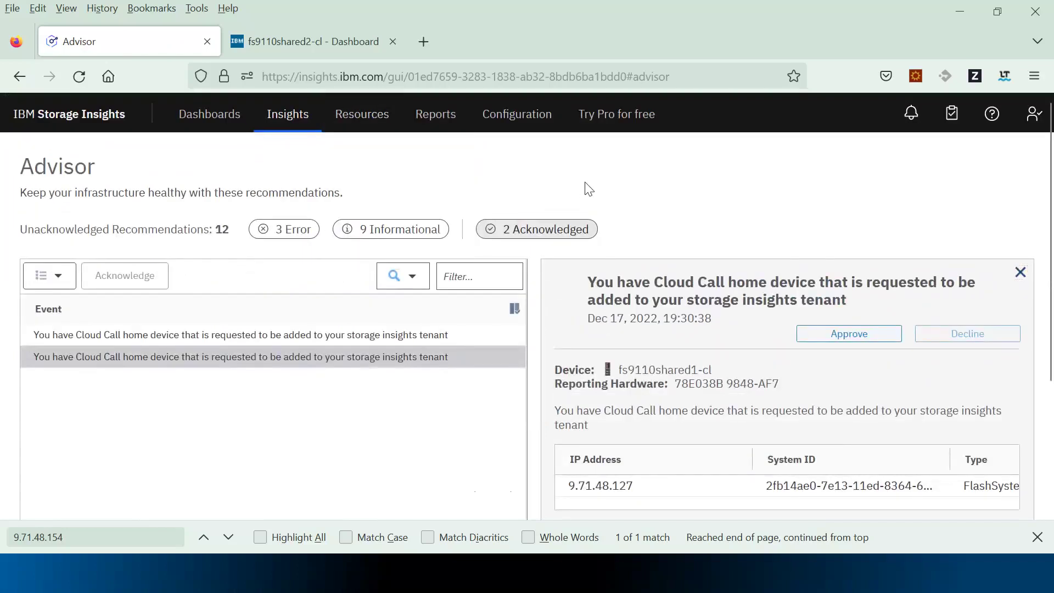